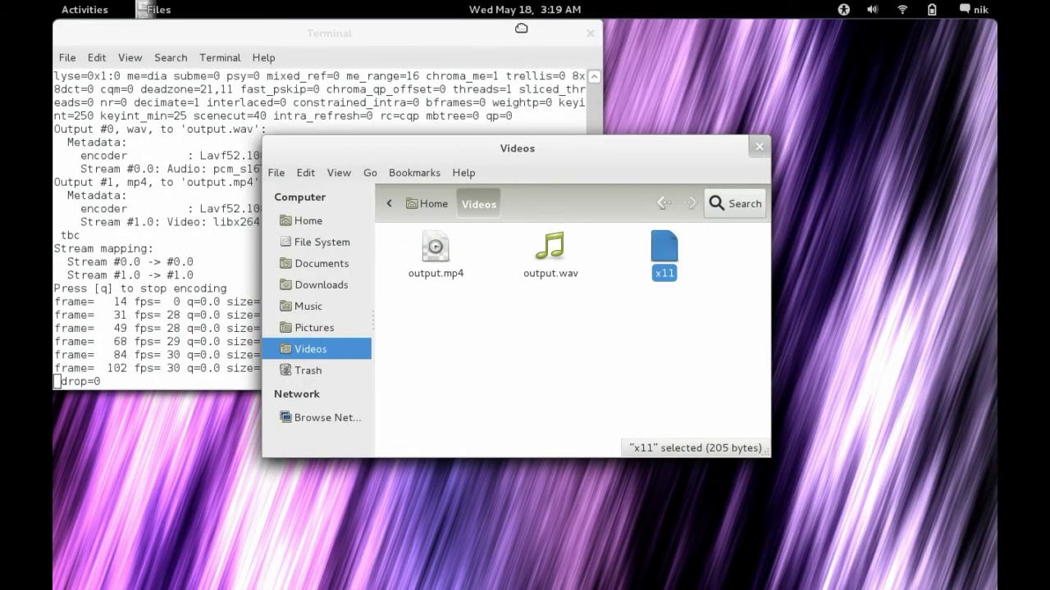
Step: Move the Terminal window to the middle of the desktop and switch to the Firefox window on the first workspace
left_click_drag(521, 28, 712, 123)
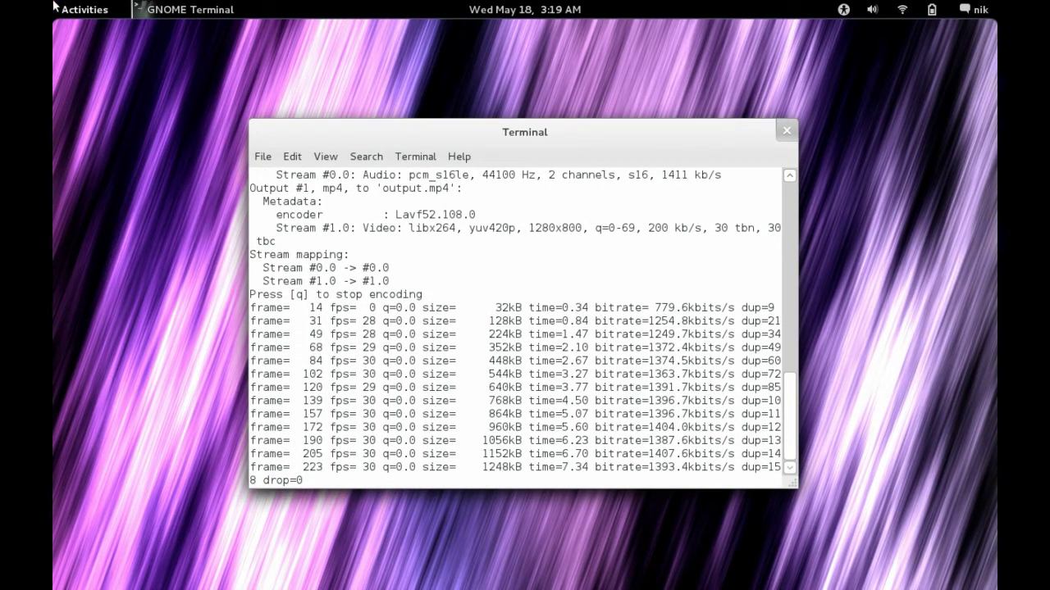
mouse_move(55, 7)
left_click(942, 121)
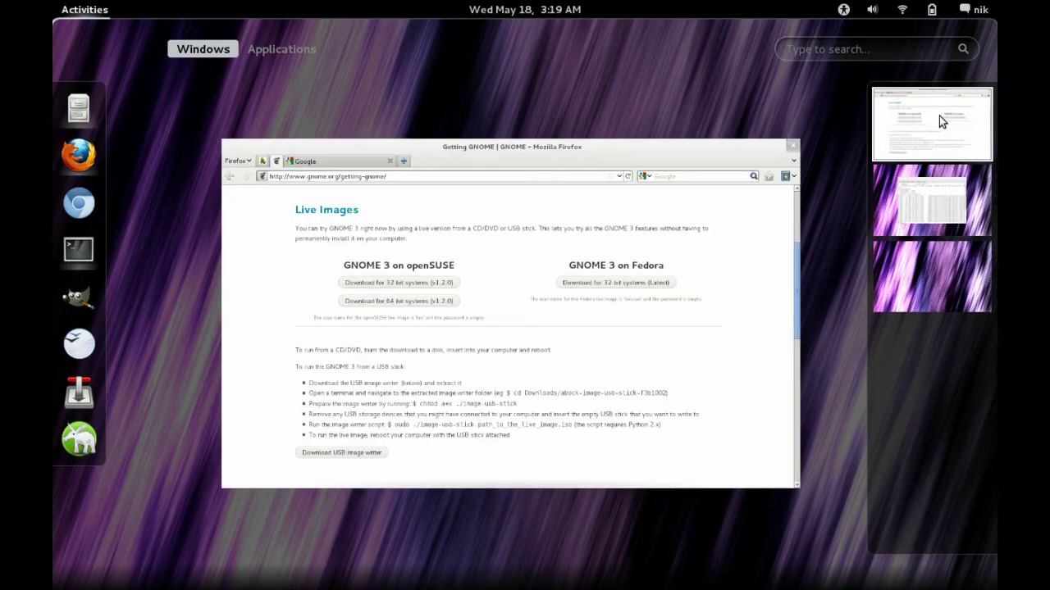
left_click(398, 279)
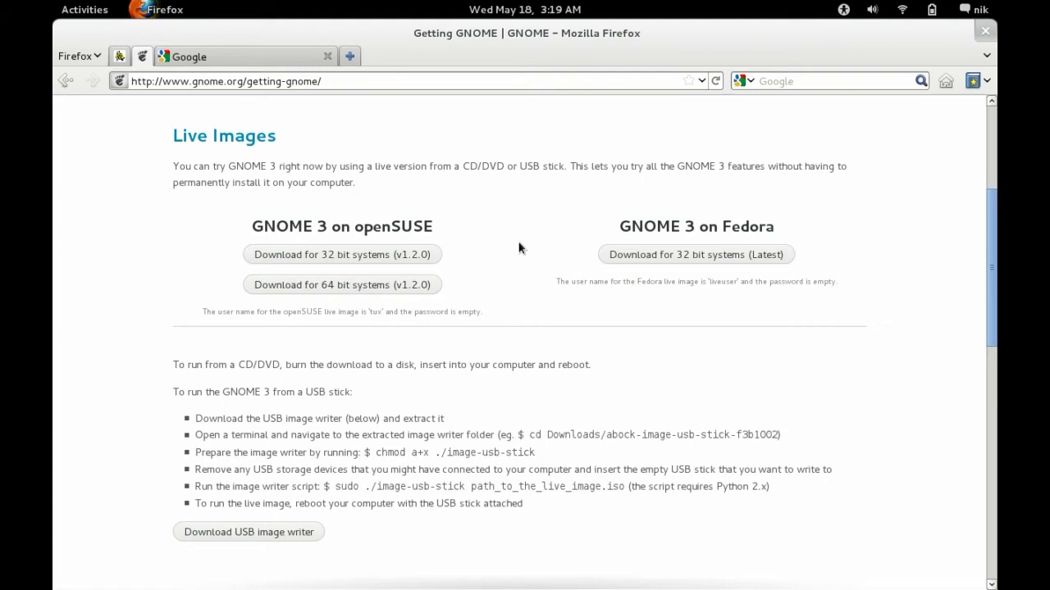
Step: Review the top of the Getting GNOME page, and the GNOME Shell extensions page's screenshot, download link and installation notes
scroll(71, 376, "up", 4)
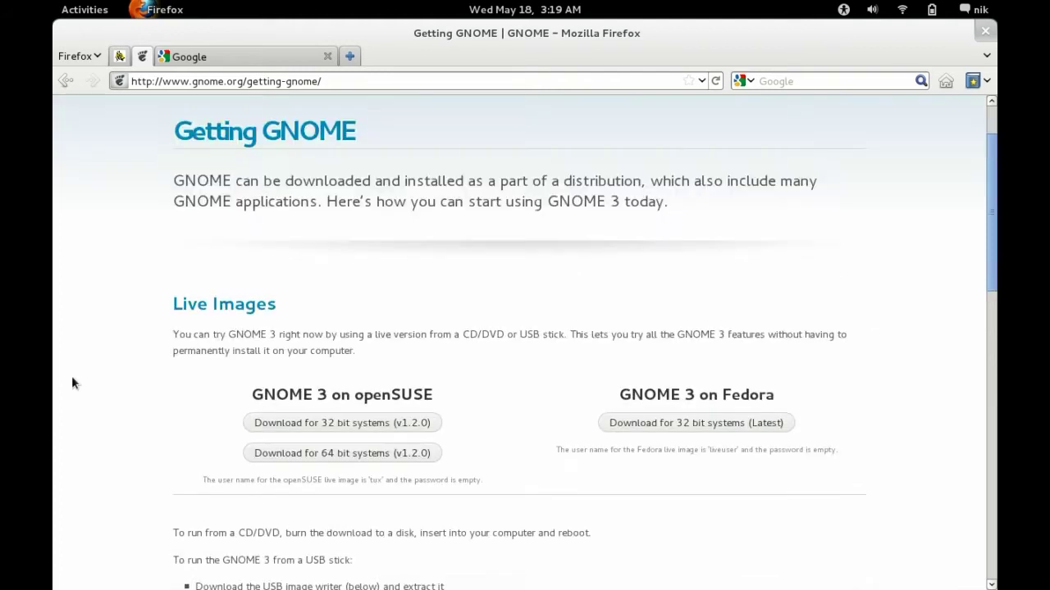
scroll(72, 375, "up", 2)
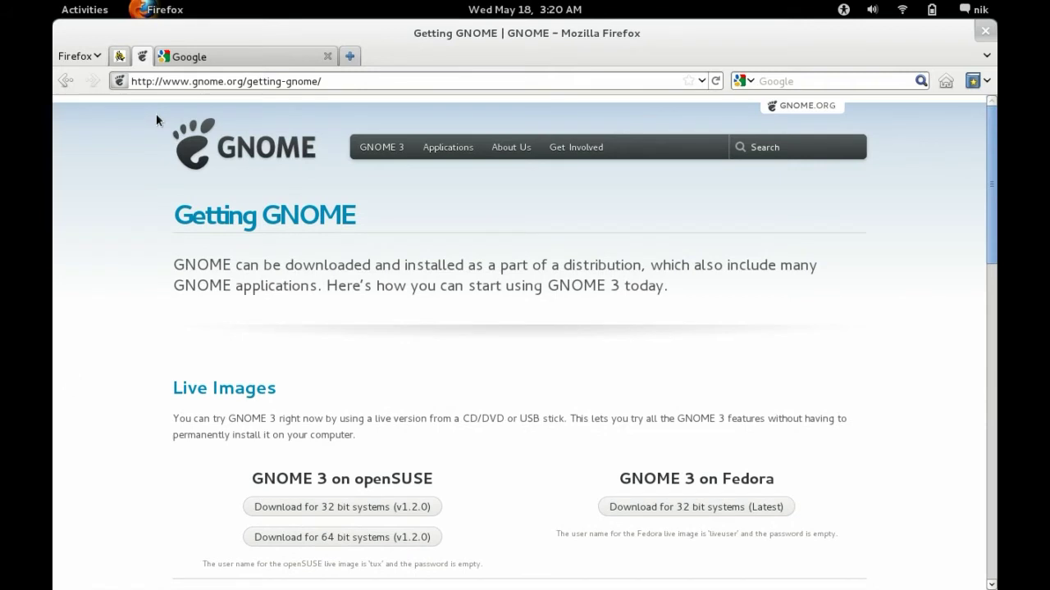
left_click(120, 55)
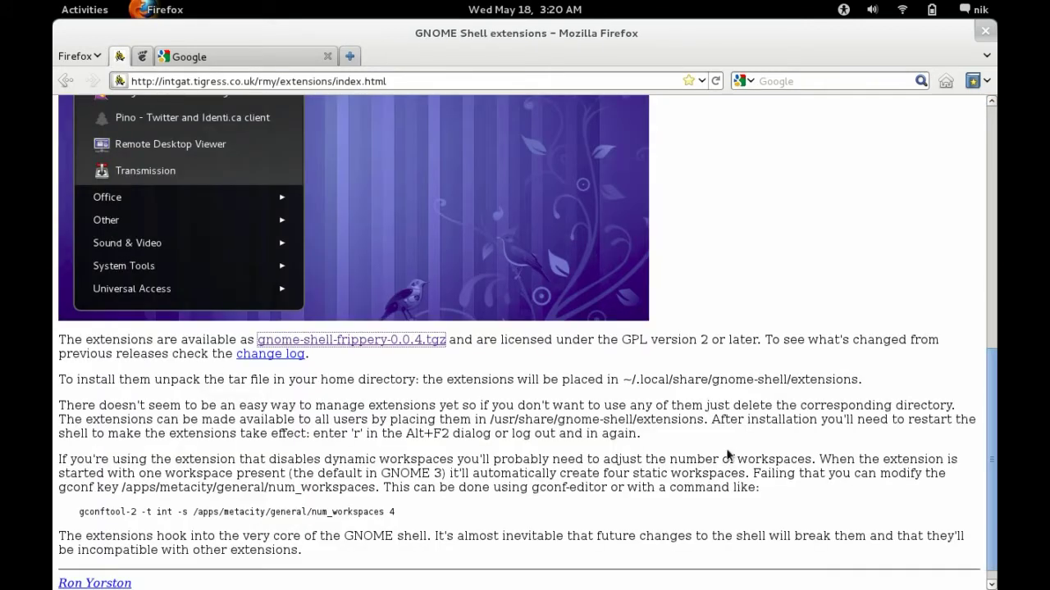
scroll(721, 469, "up", 12)
scroll(743, 473, "down", 8)
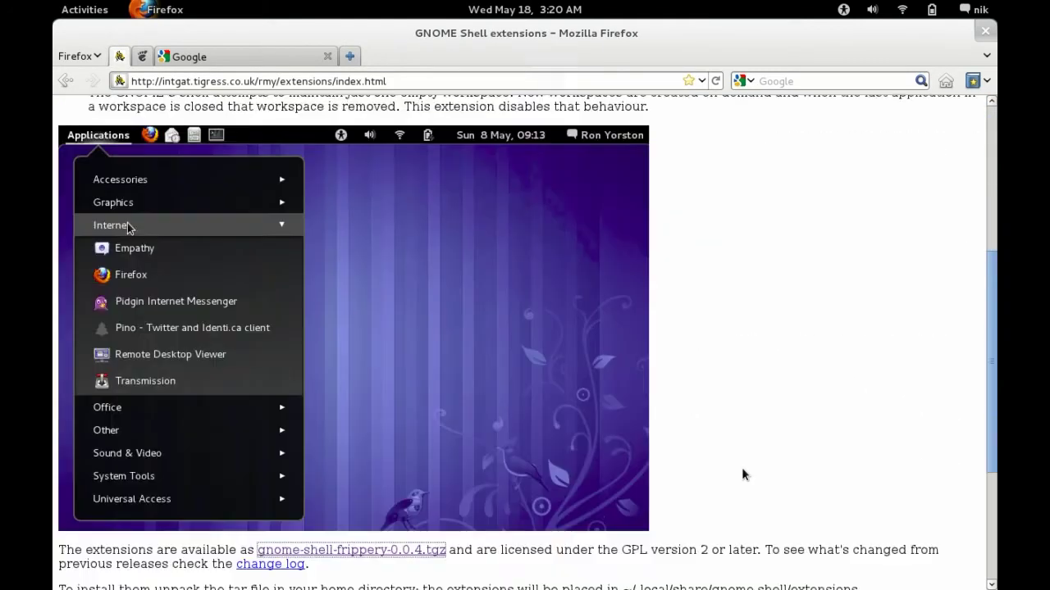
scroll(438, 421, "up", 2)
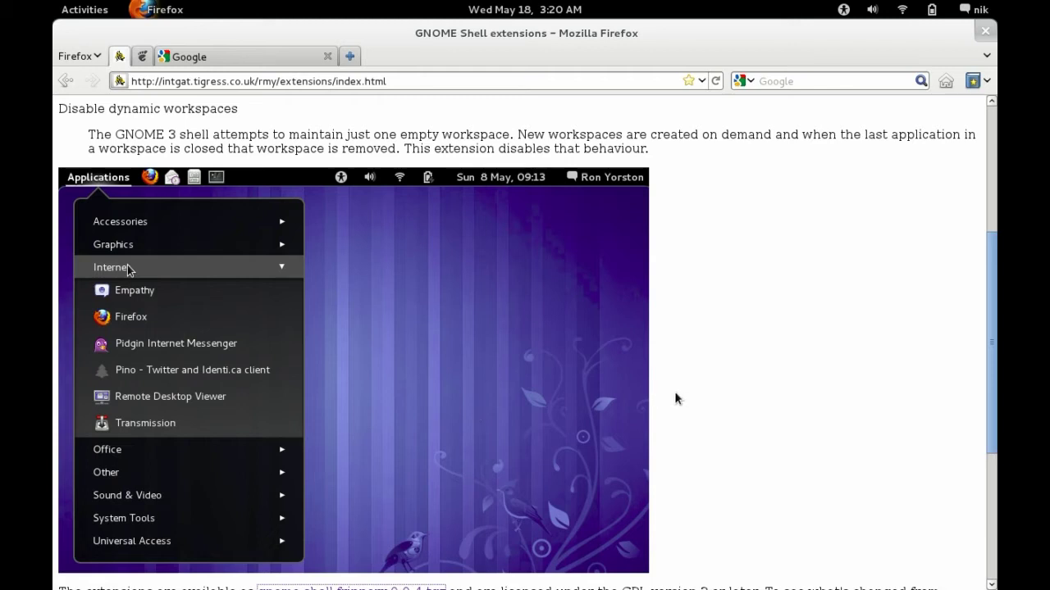
scroll(728, 389, "down", 6)
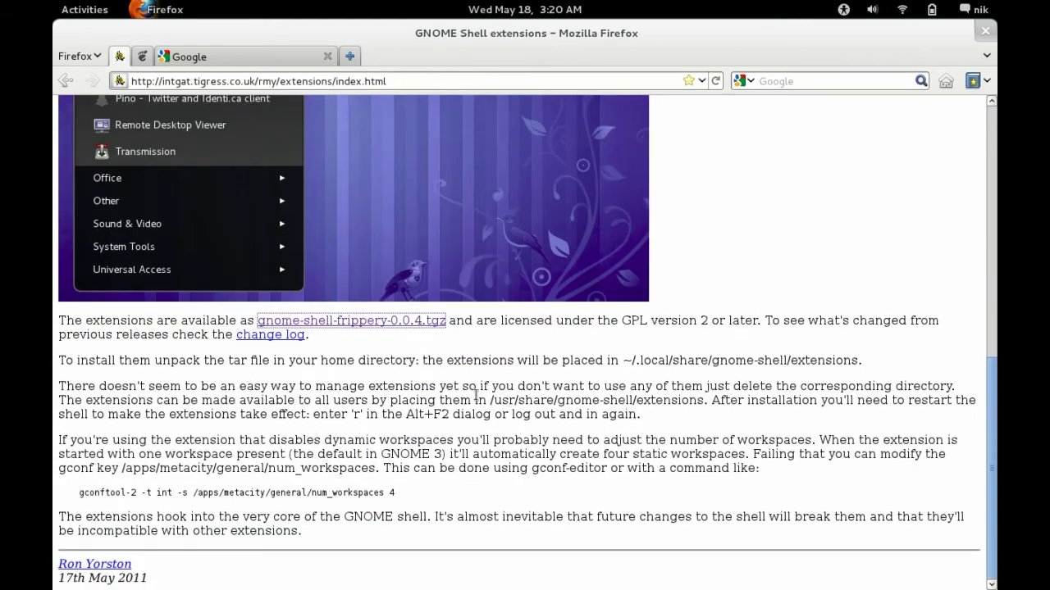
Step: Download the gnome-shell-frippery-0.0.4.tgz archive and save it in the Downloads folder
left_click(342, 323)
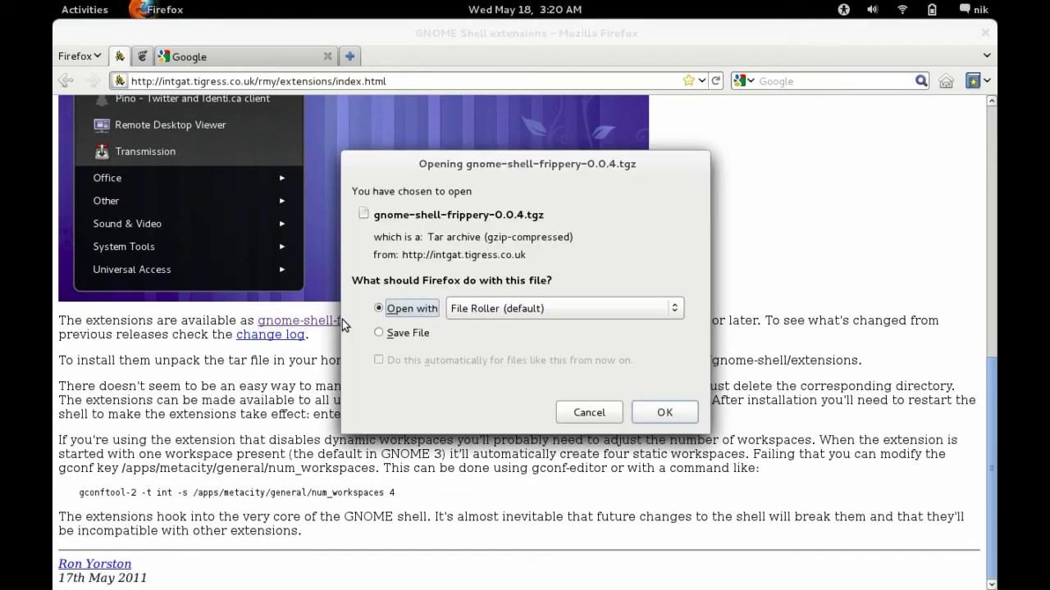
left_click(412, 334)
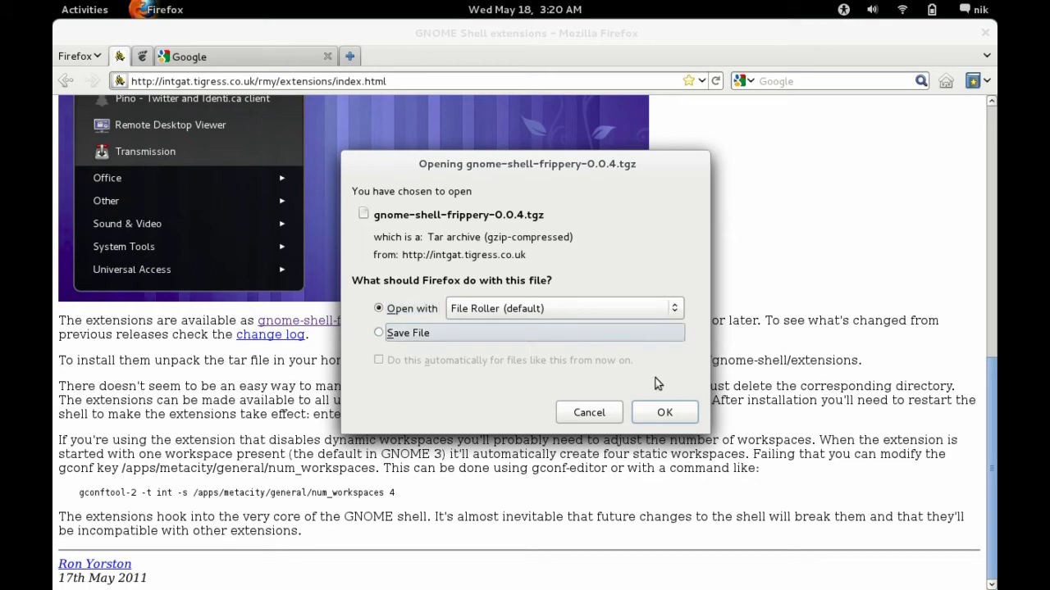
left_click(416, 333)
left_click(664, 411)
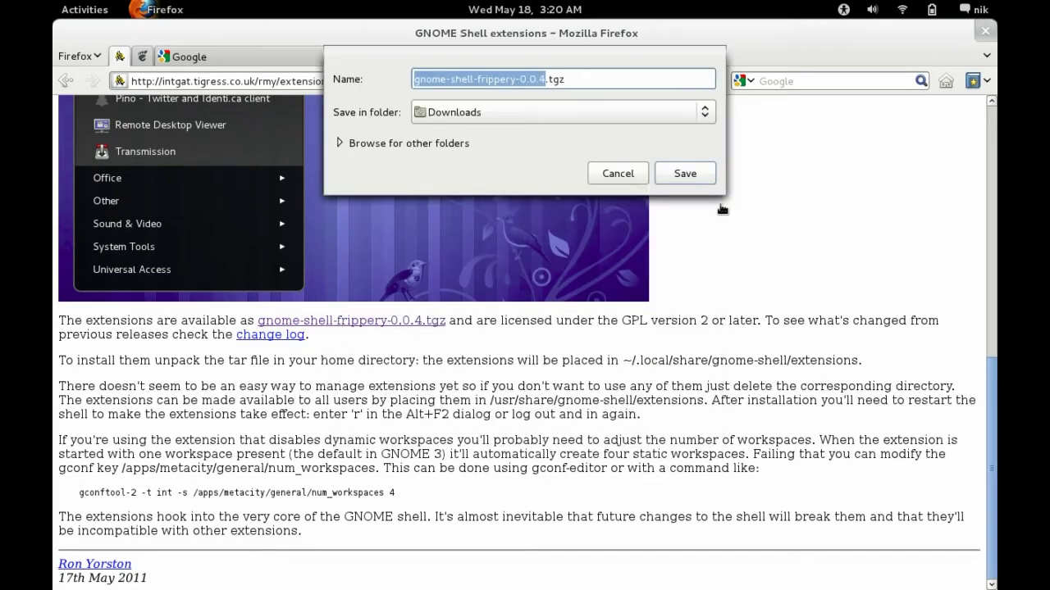
left_click(709, 182)
Step: Switch to the file manager and extract gnome-shell-frippery-0.0.4.tgz in place in the Downloads folder
mouse_move(54, 5)
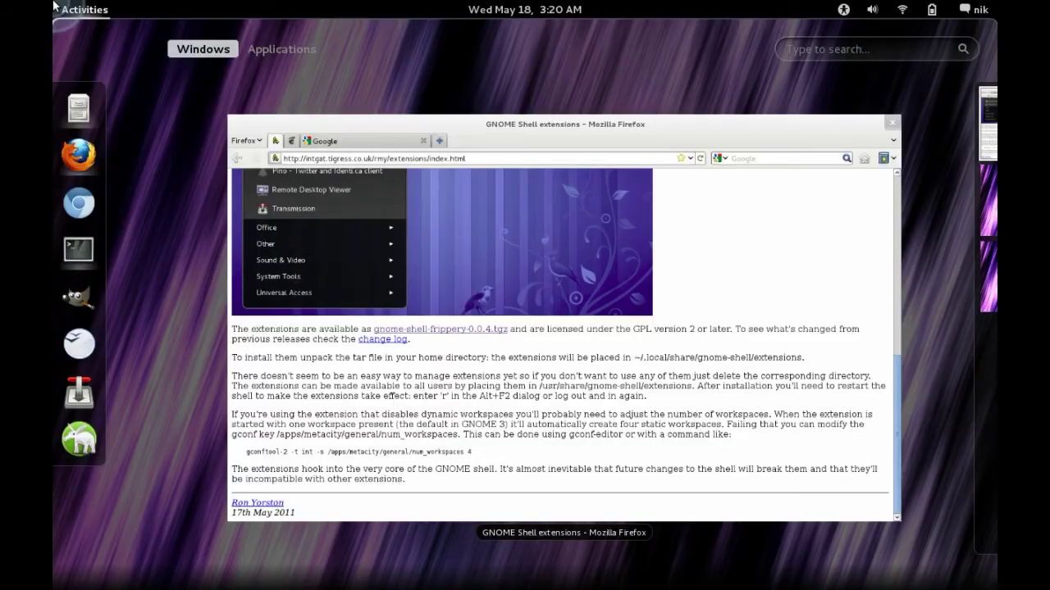
left_click(79, 107)
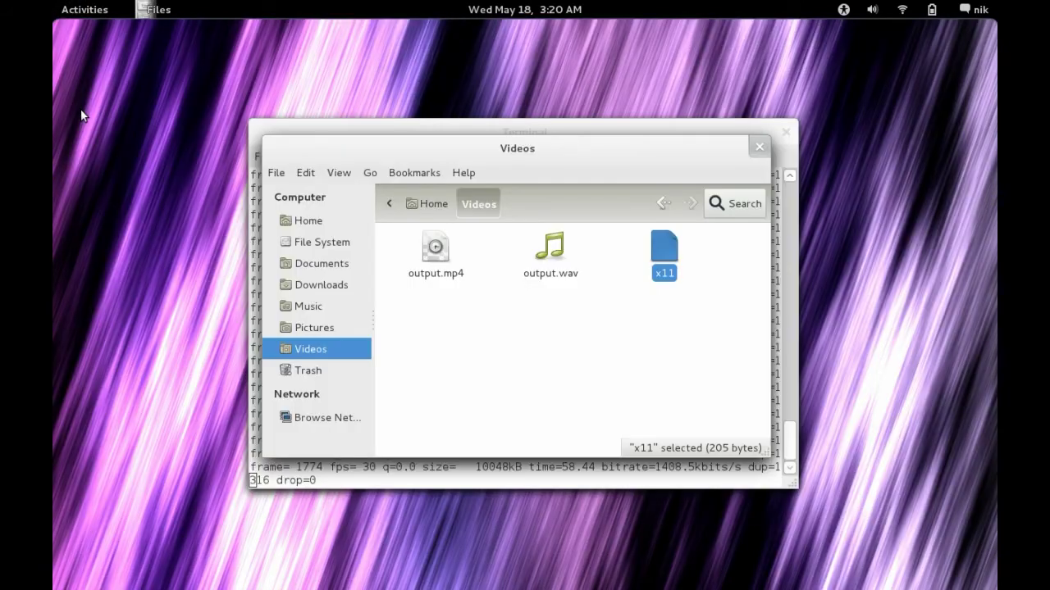
left_click(320, 285)
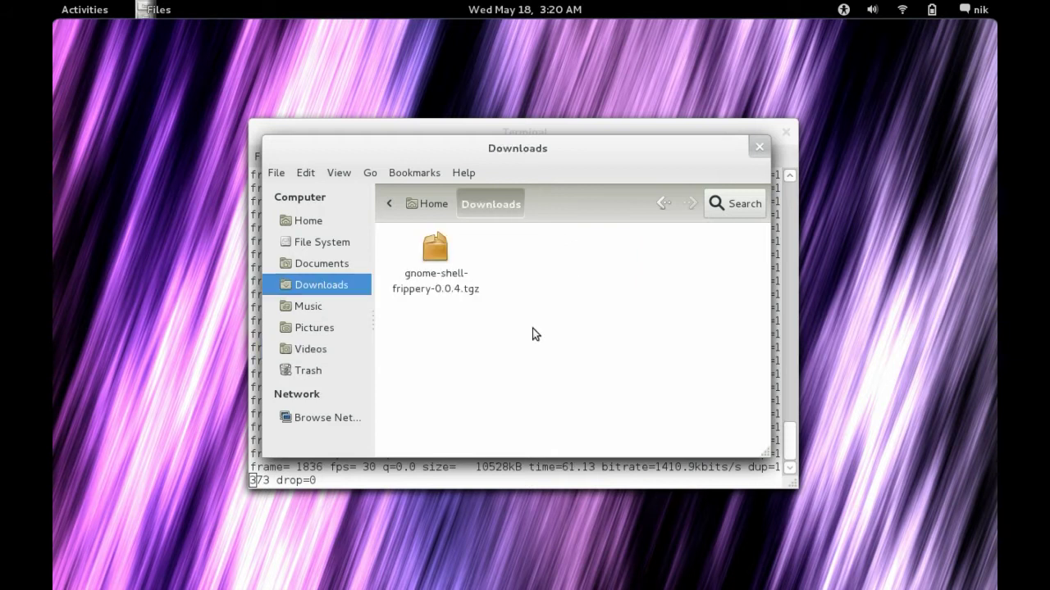
right_click(437, 267)
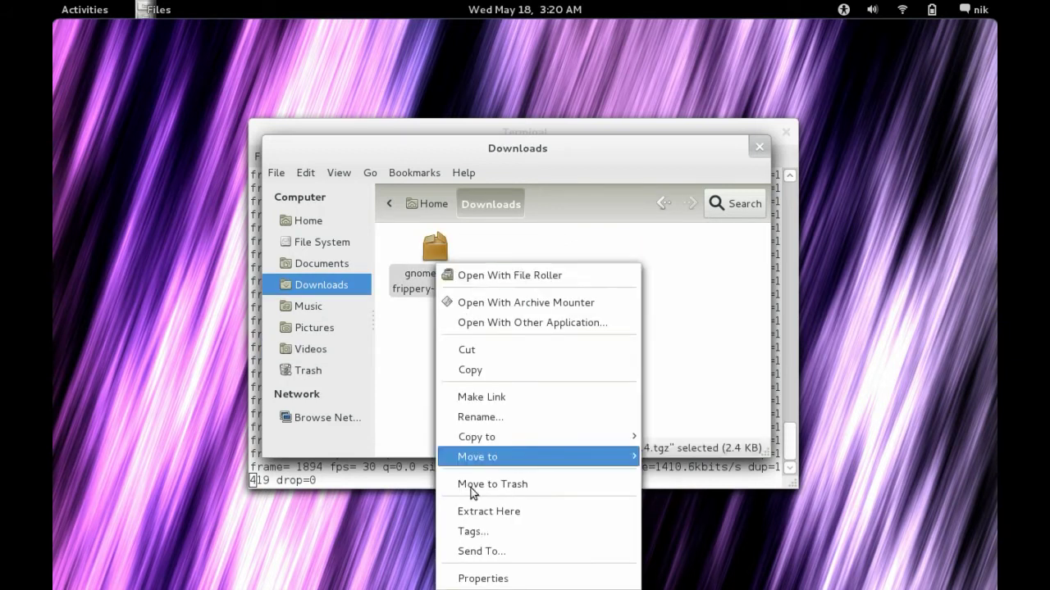
left_click(480, 515)
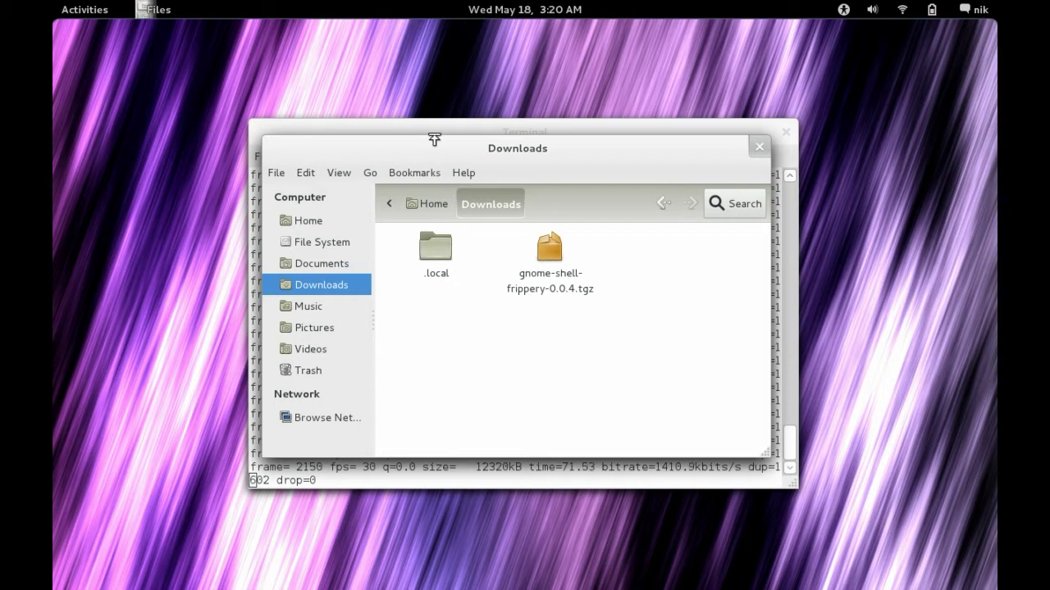
Step: Move the file manager window aside, examine the extracted .local folder in Downloads, and look through the Home folder's contents
left_click_drag(433, 139, 319, 59)
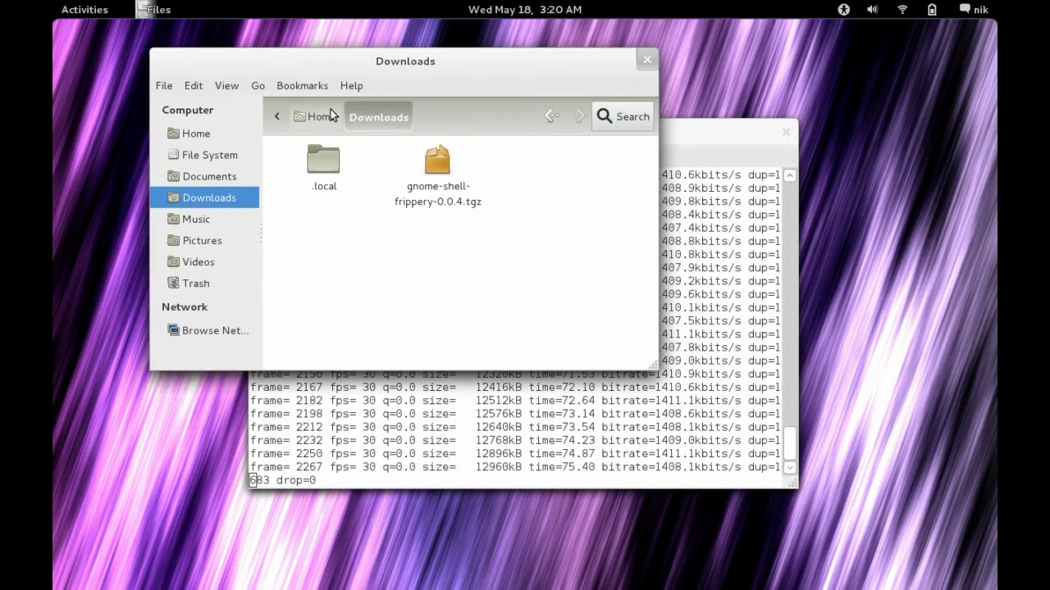
left_click(324, 167)
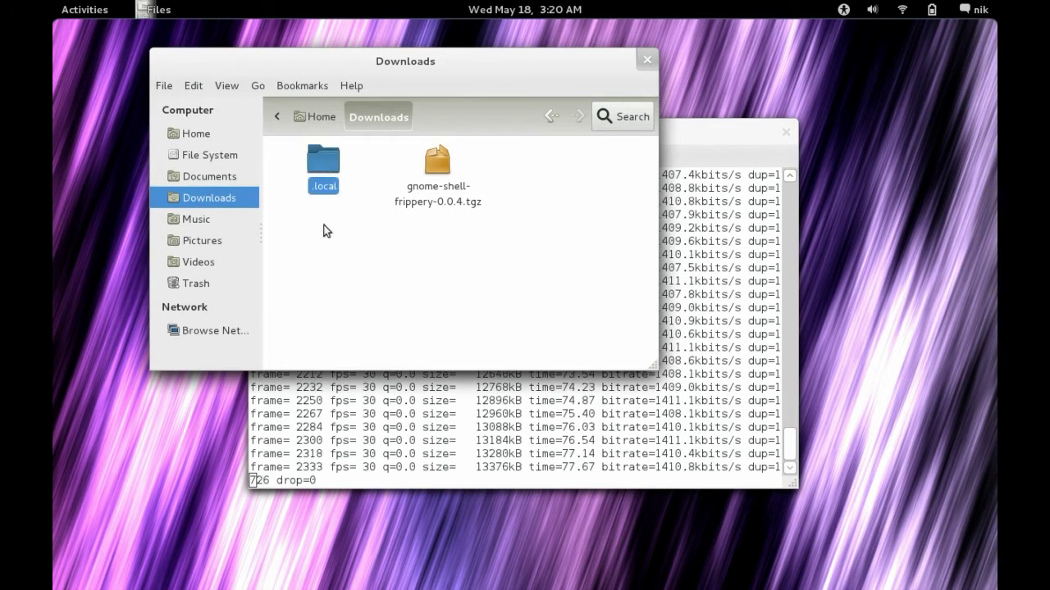
left_click(363, 277)
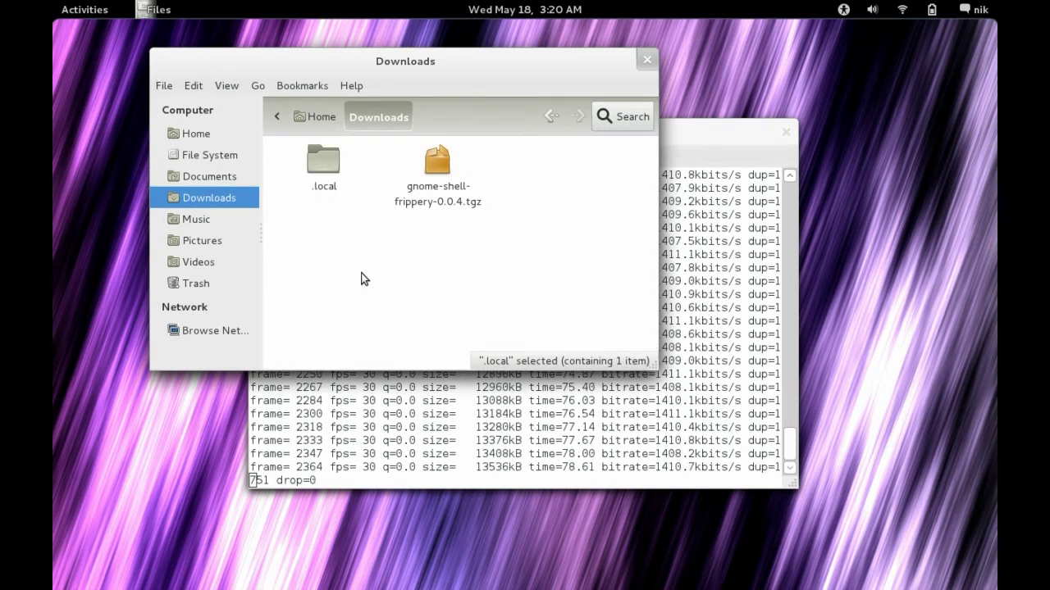
left_click(330, 172)
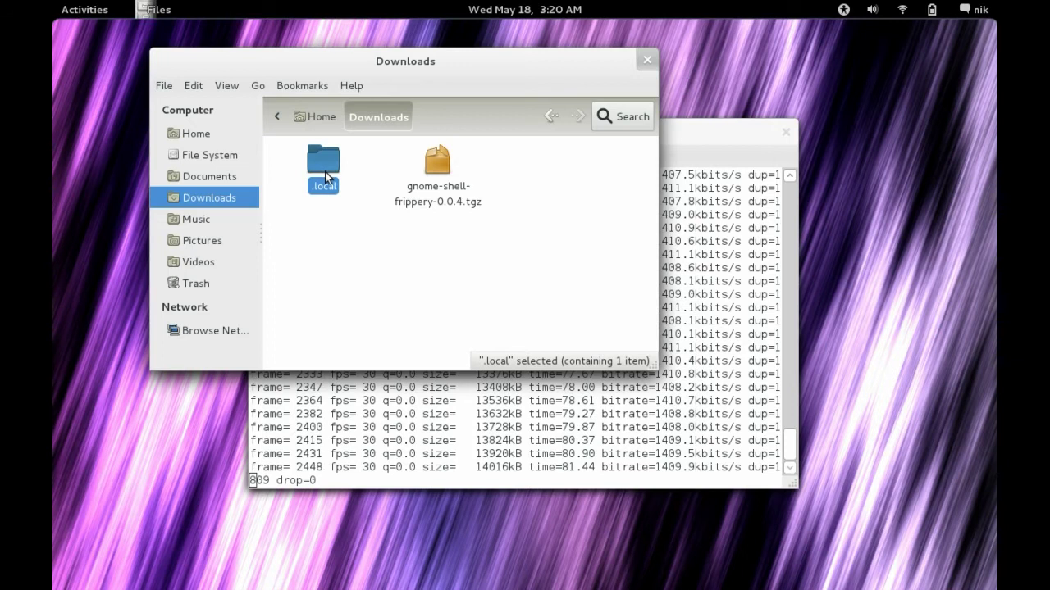
left_click(215, 136)
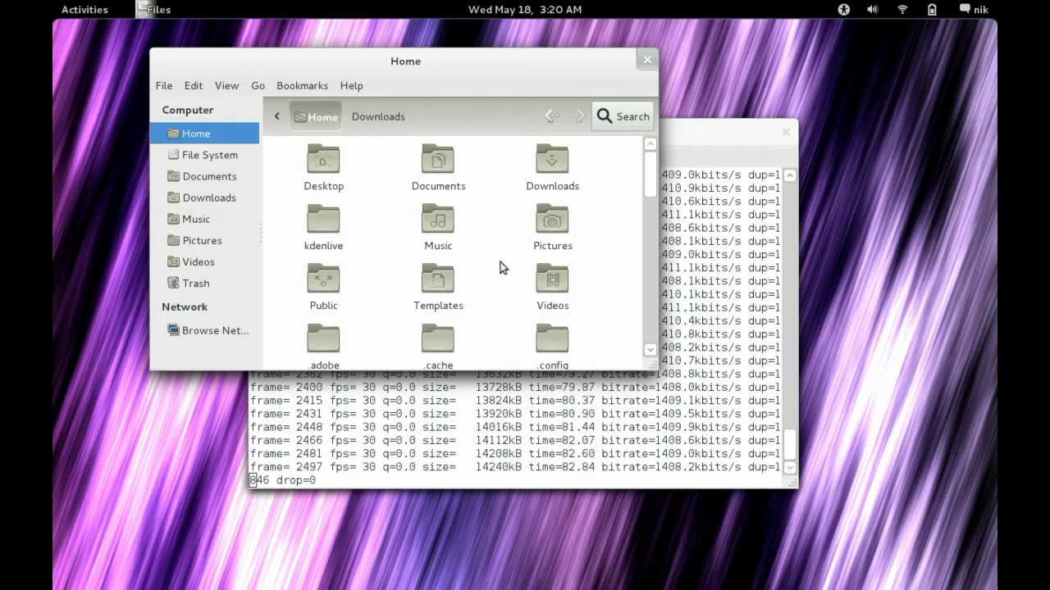
scroll(517, 340, "down", 5)
scroll(516, 340, "up", 4)
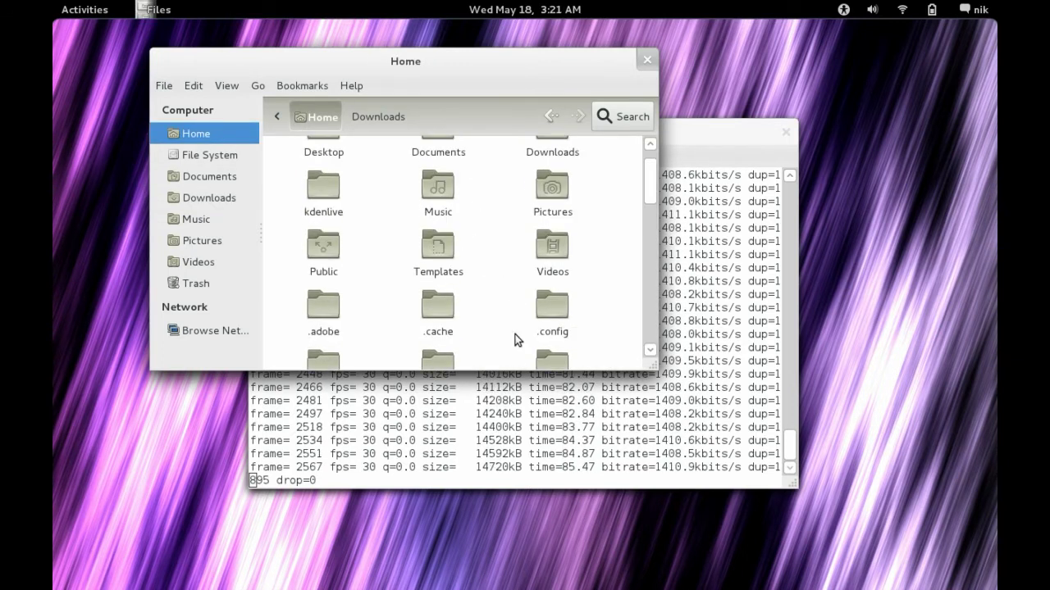
scroll(517, 340, "up", 1)
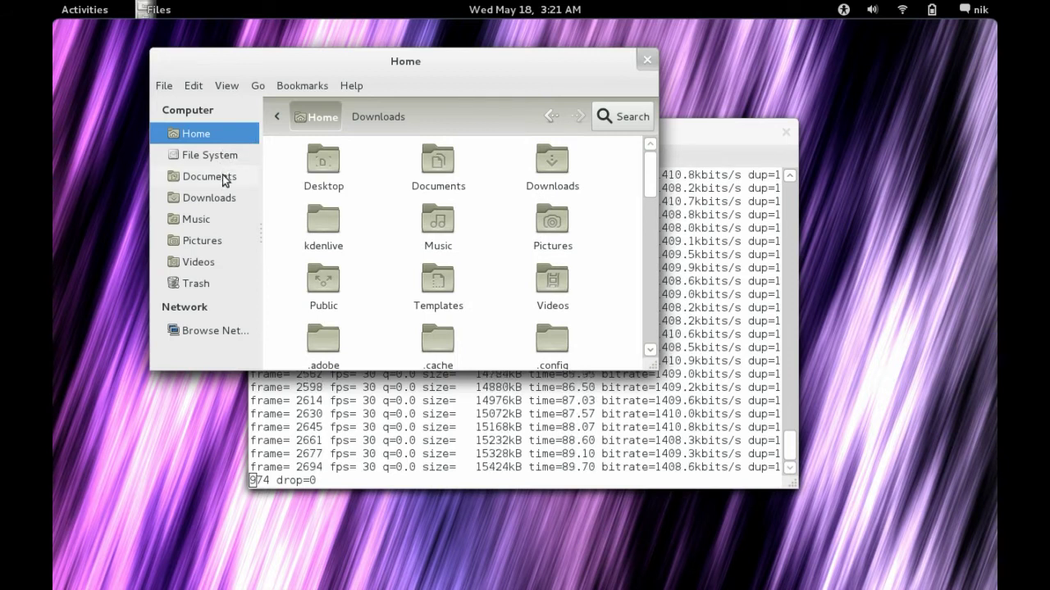
Step: Open the extracted .local/share/gnome-shell/extensions folder inside Downloads
left_click(211, 198)
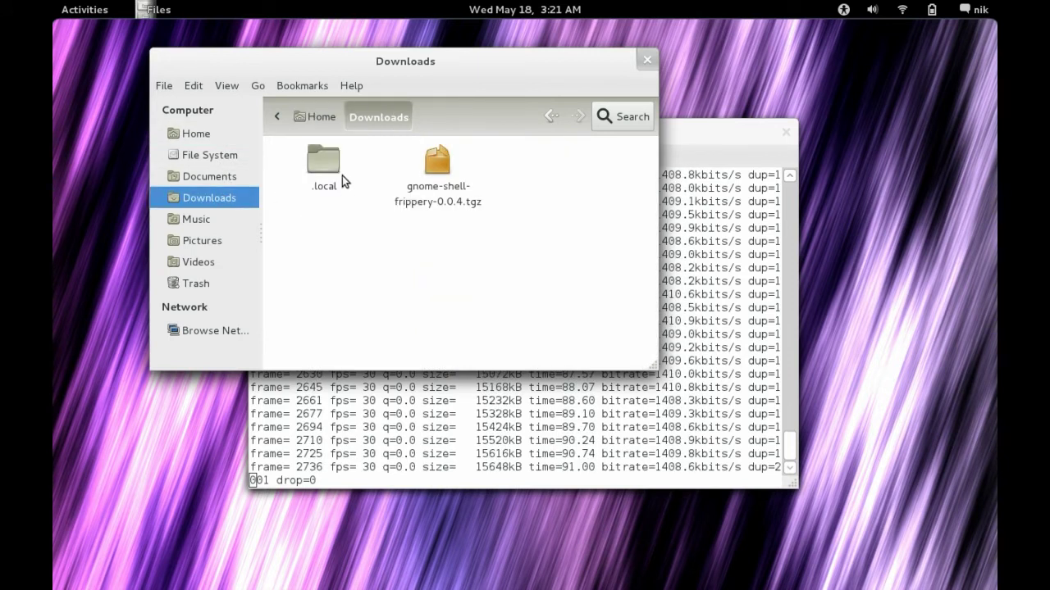
double_click(342, 175)
double_click(325, 171)
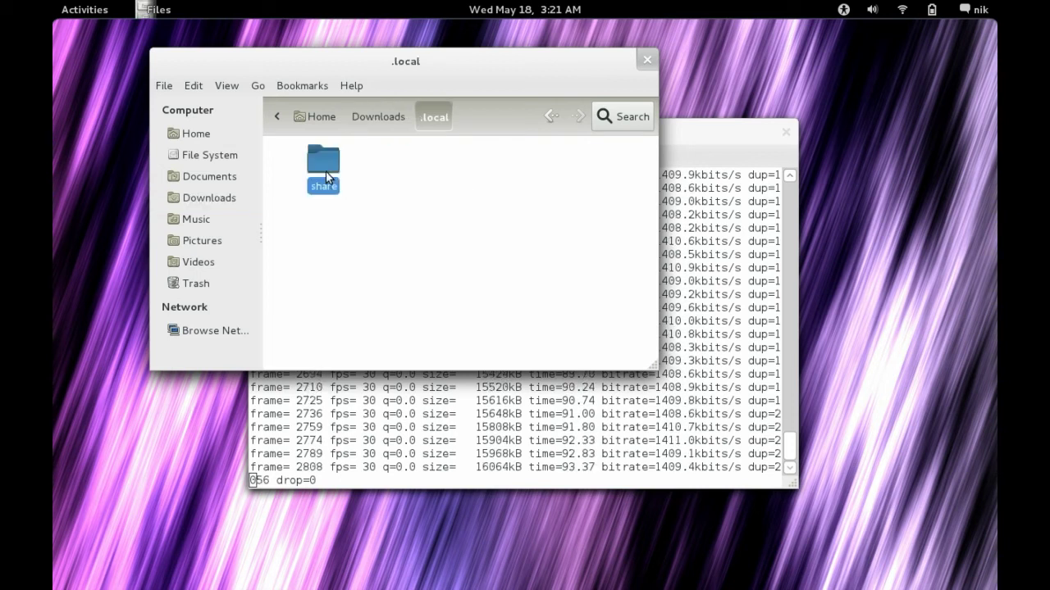
double_click(321, 164)
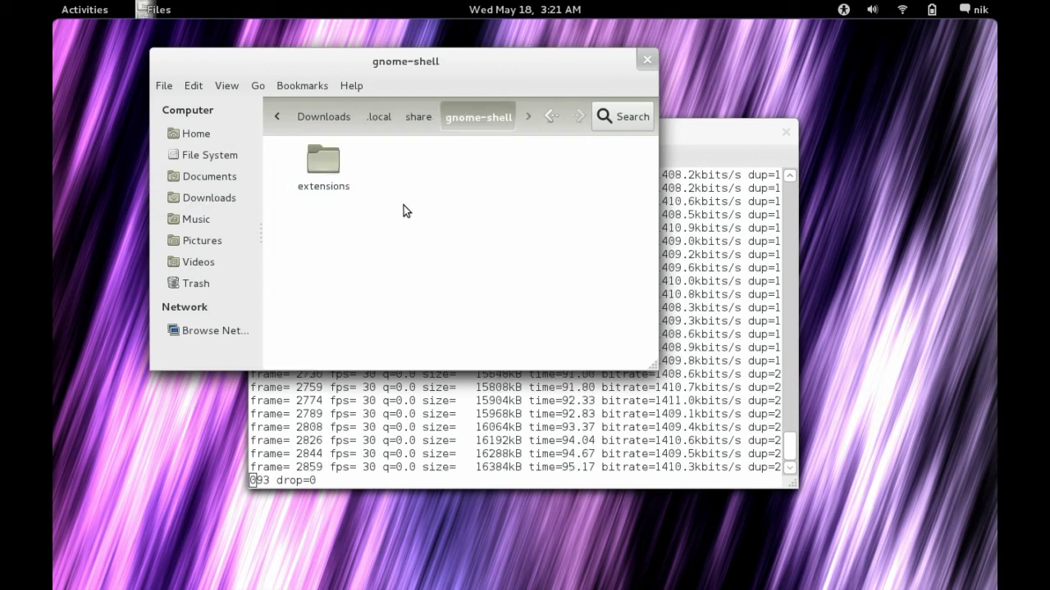
double_click(324, 163)
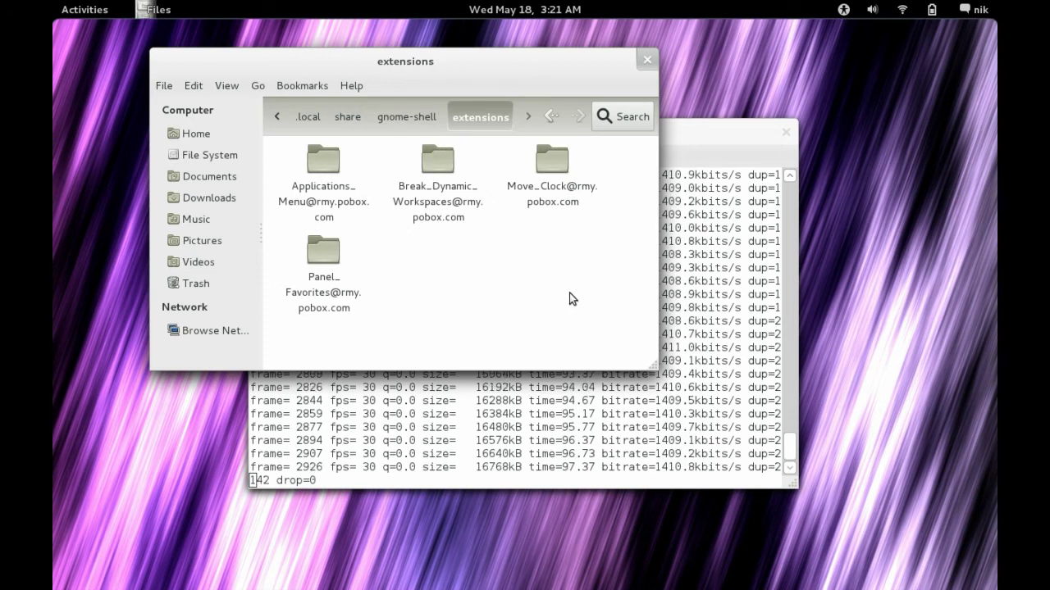
Step: Copy all four extension folders: Applications_Menu, Break_Dynamic_Workspaces, Move_Clock and Panel_Favorites
left_click_drag(569, 293, 323, 164)
right_click(322, 164)
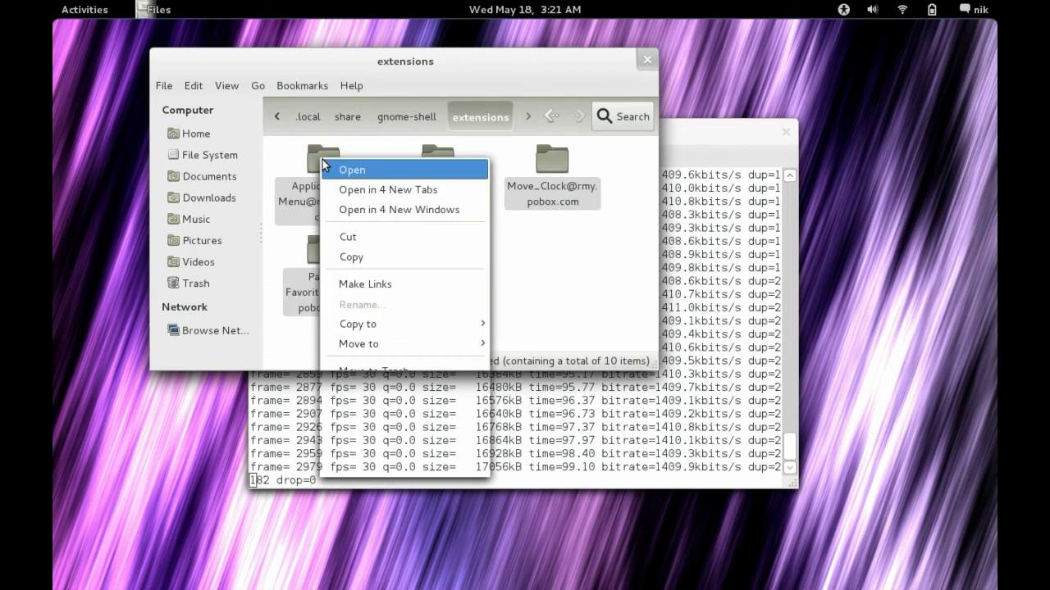
left_click(371, 247)
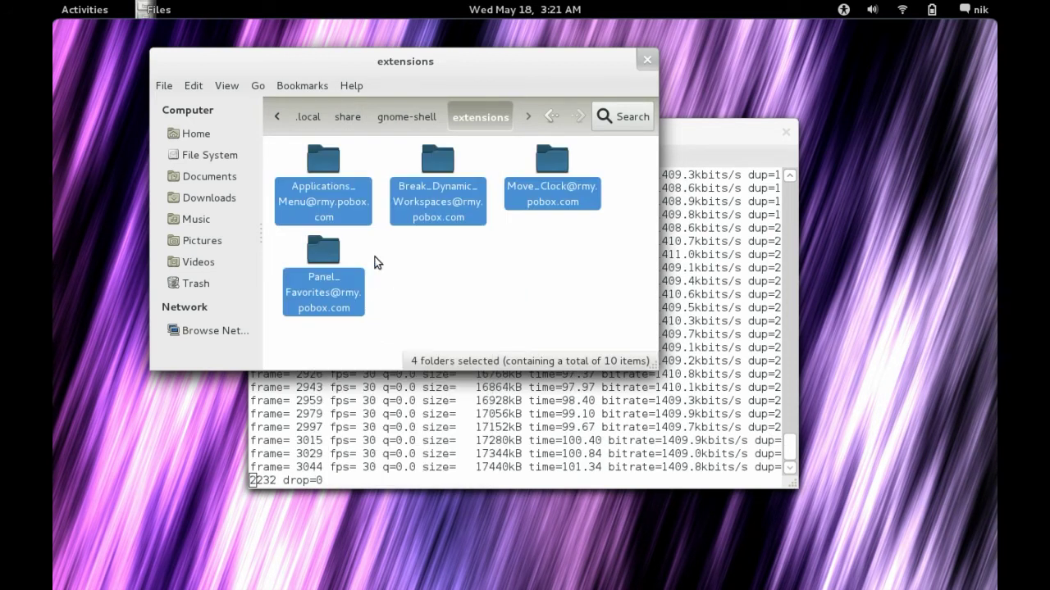
Step: Open the .local/share/gnome-shell/extensions folder inside the Home folder
left_click(185, 134)
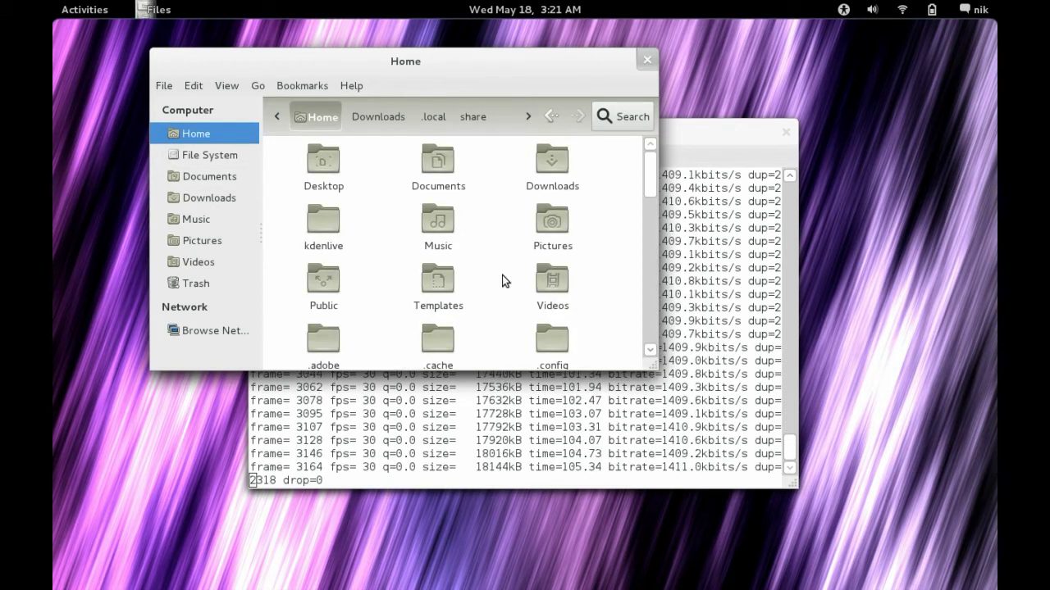
type(".lo")
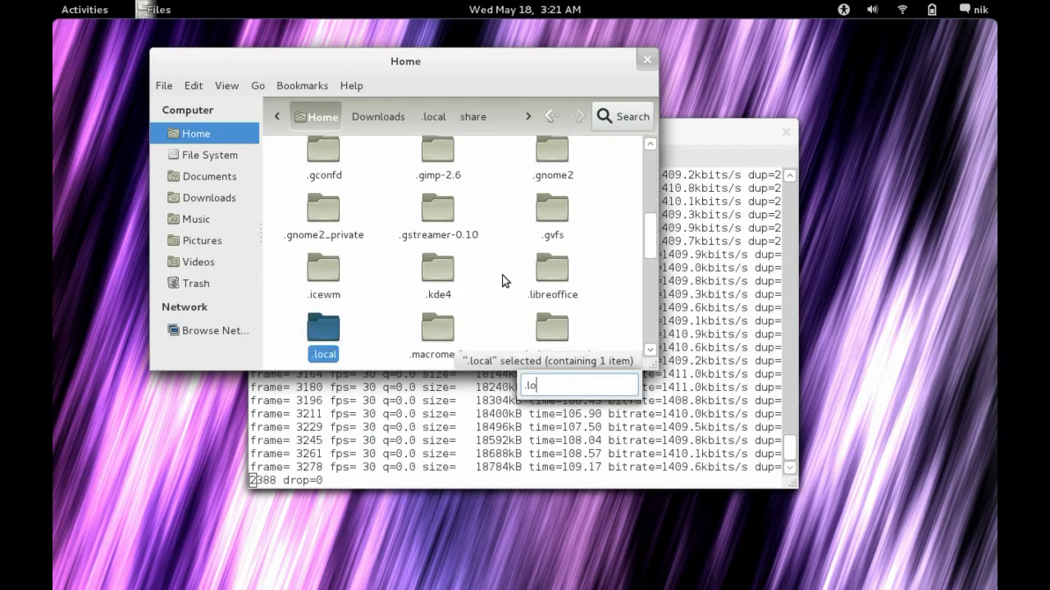
key("Return")
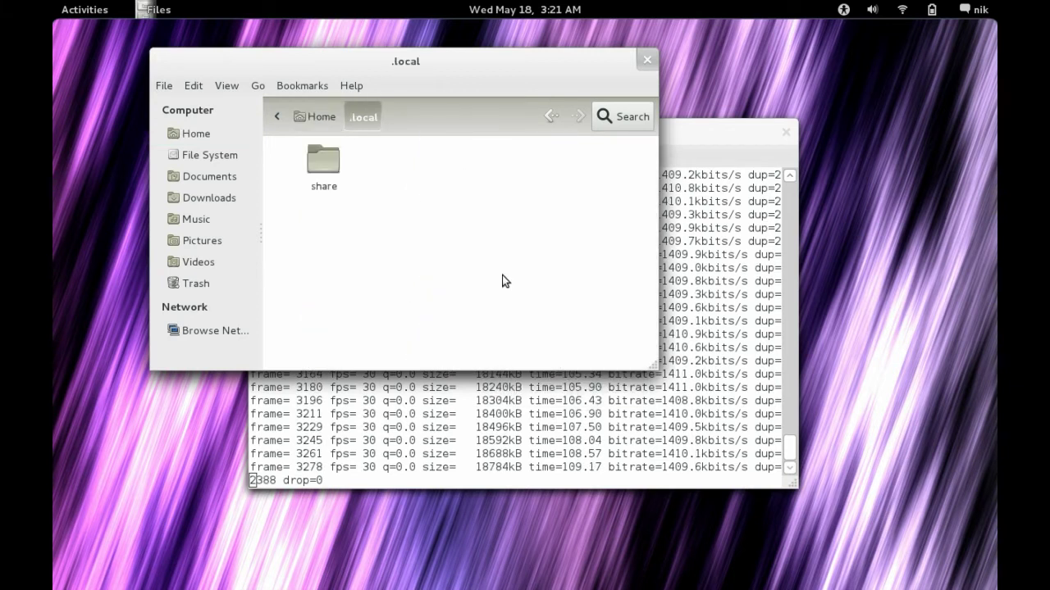
key("Down")
key("Return")
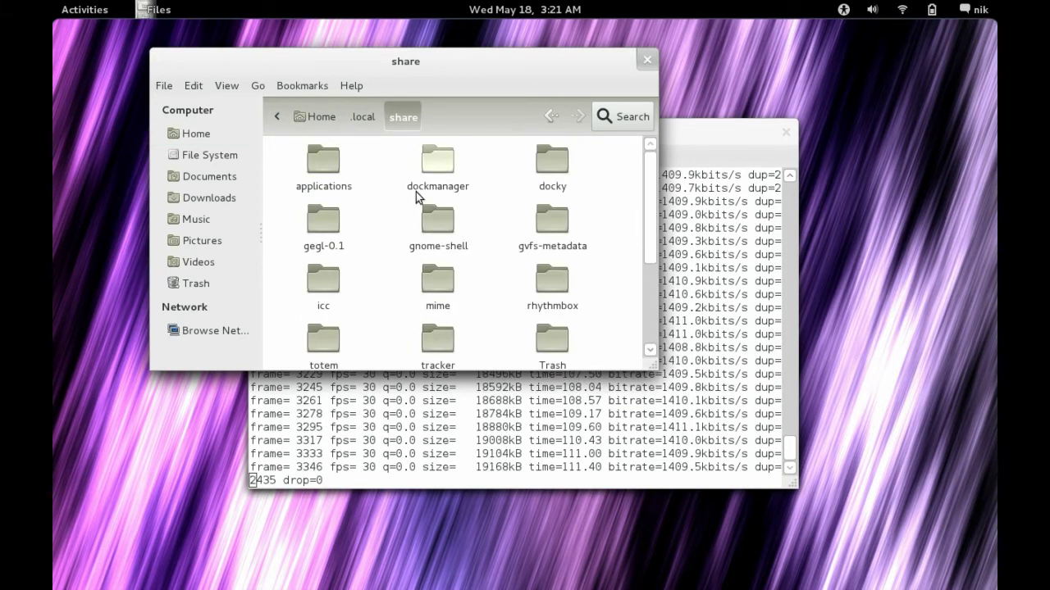
double_click(452, 223)
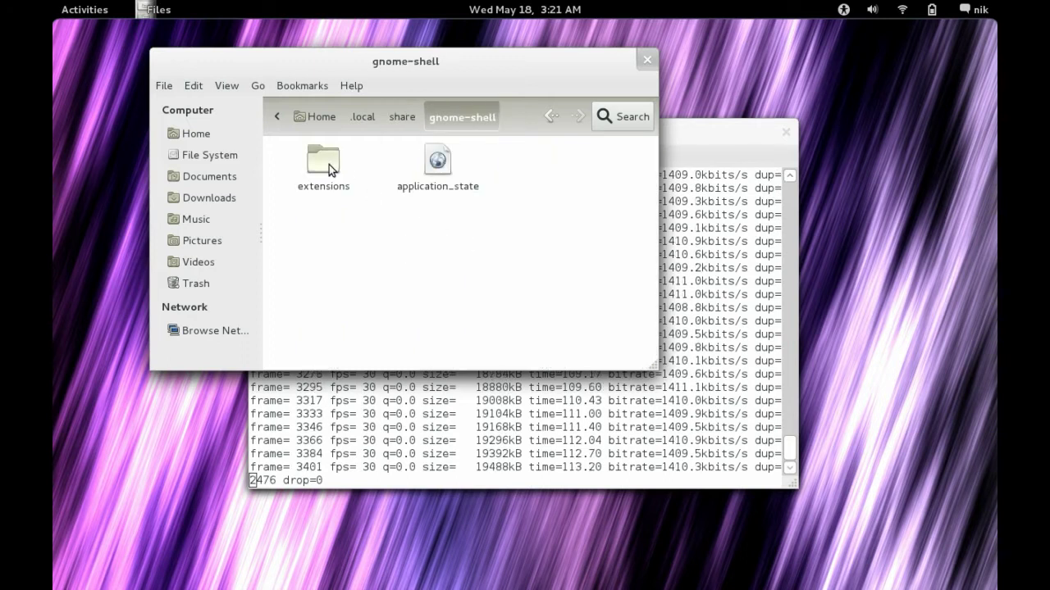
double_click(329, 164)
Step: Paste the four copied extension folders into the Home folder's gnome-shell extensions folder and deselect them
right_click(397, 235)
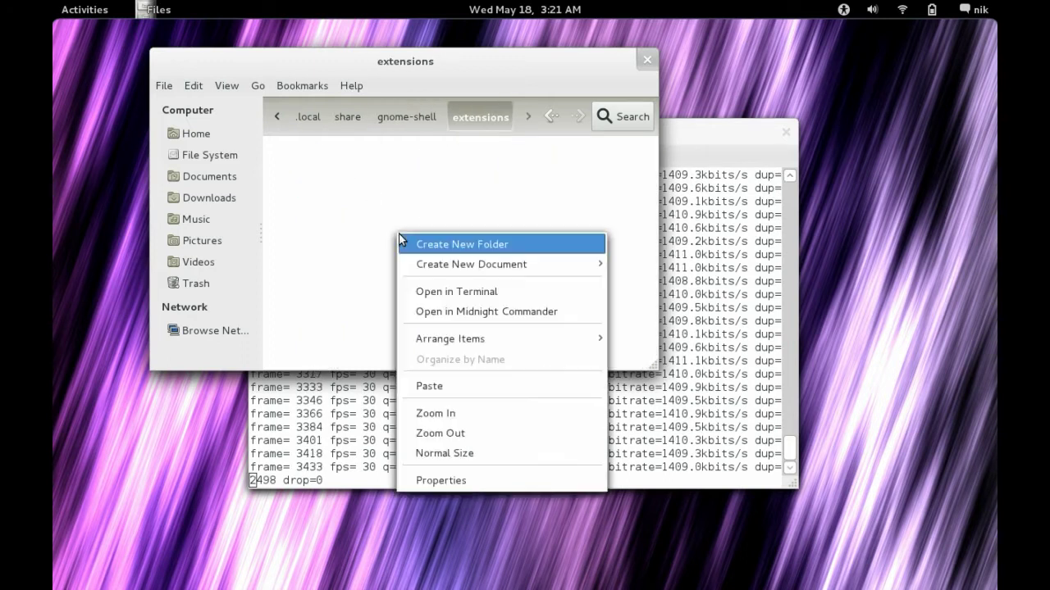
left_click(468, 388)
left_click(471, 287)
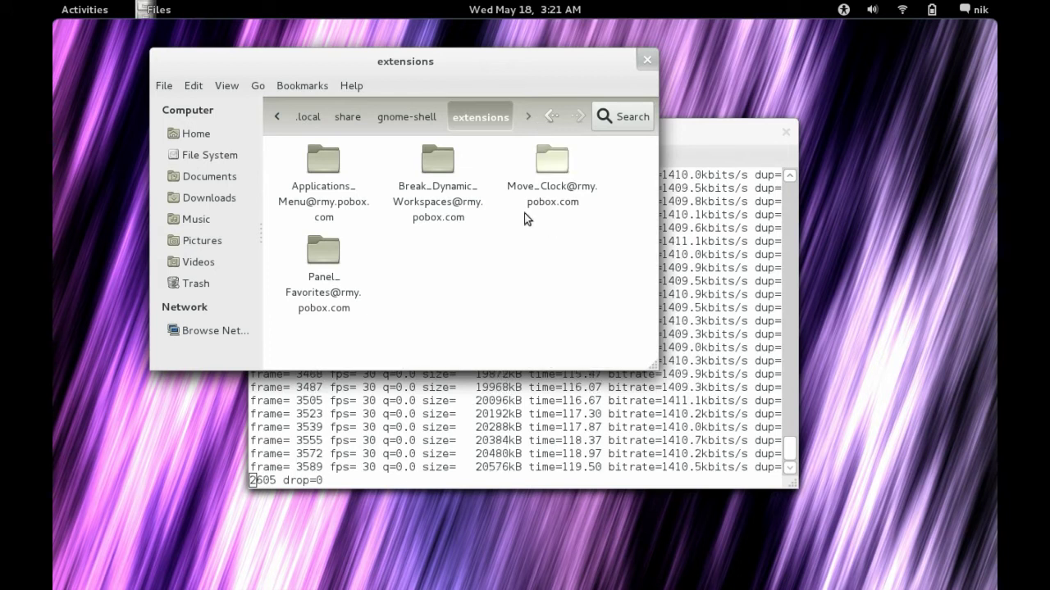
Step: Close the file manager and restart GNOME Shell by running the command r in the run dialog
left_click(643, 67)
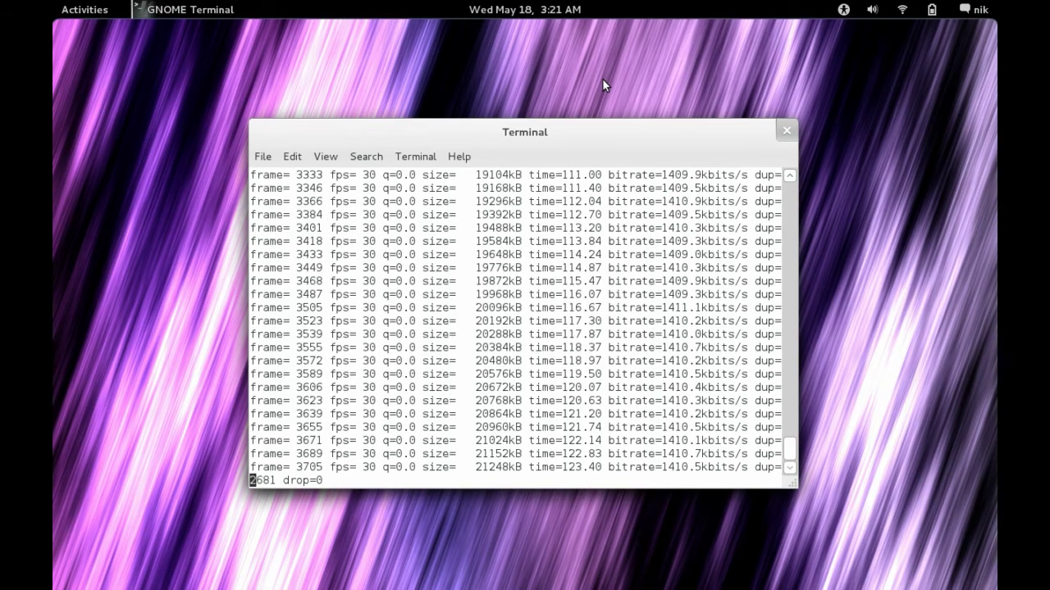
key("alt+F2")
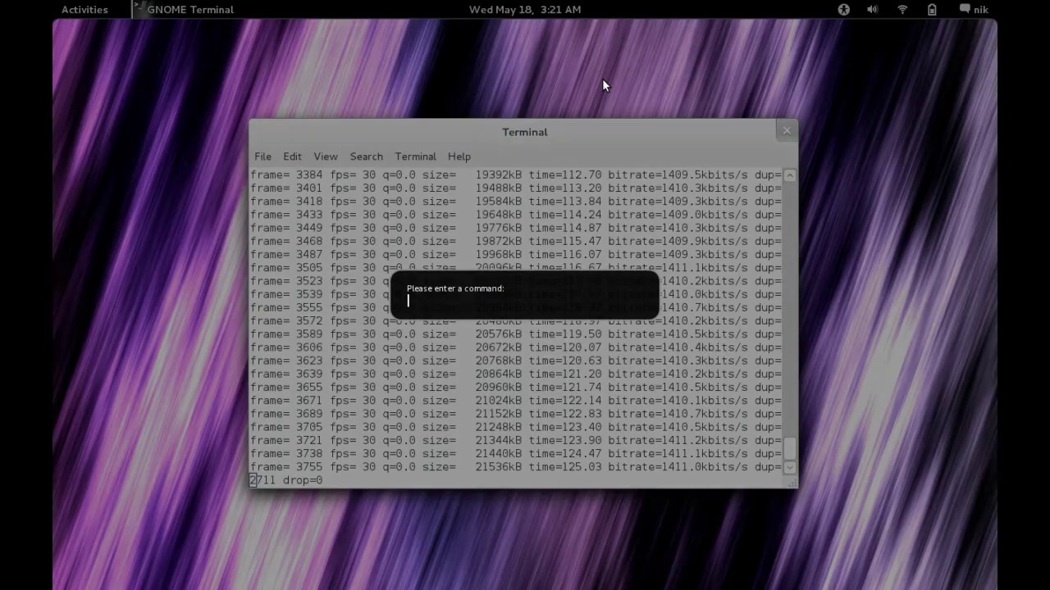
type("r")
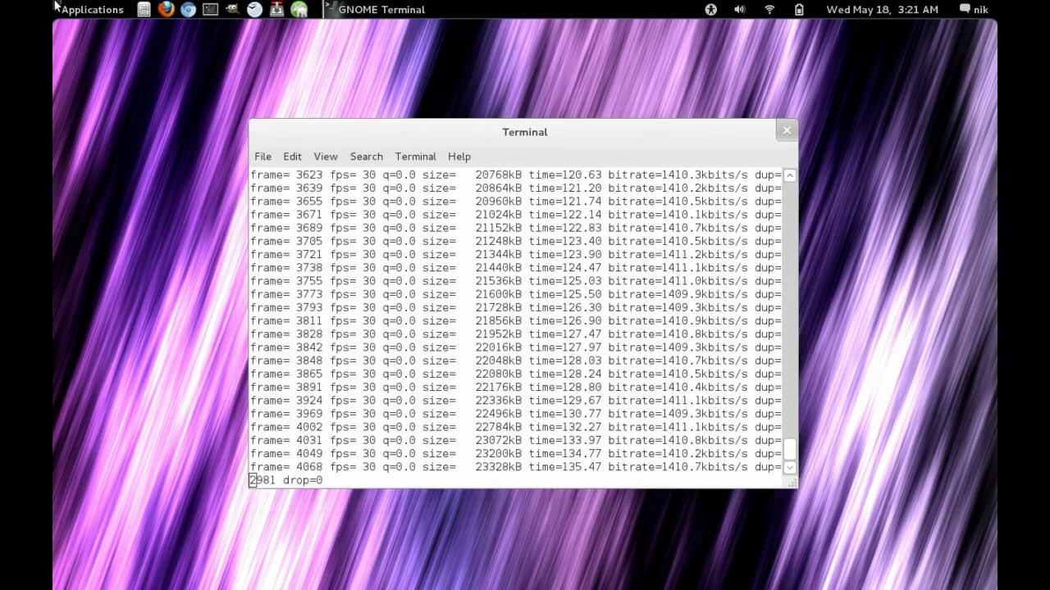
Step: Look at the Activities overview and browse the new Applications menu, including its Accessories, Internet and Sound & Video categories
mouse_move(56, 6)
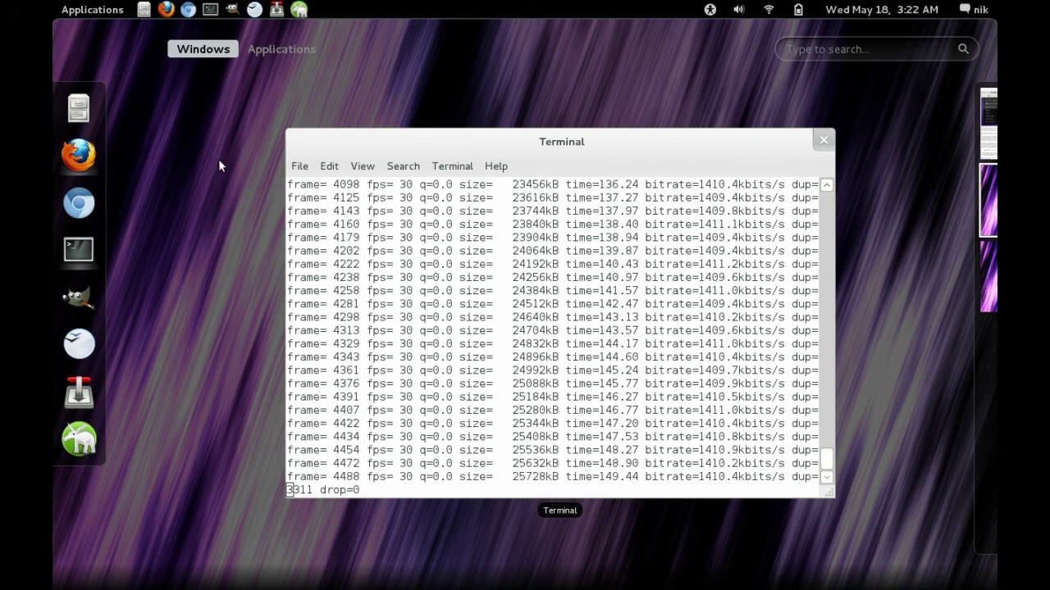
left_click(189, 140)
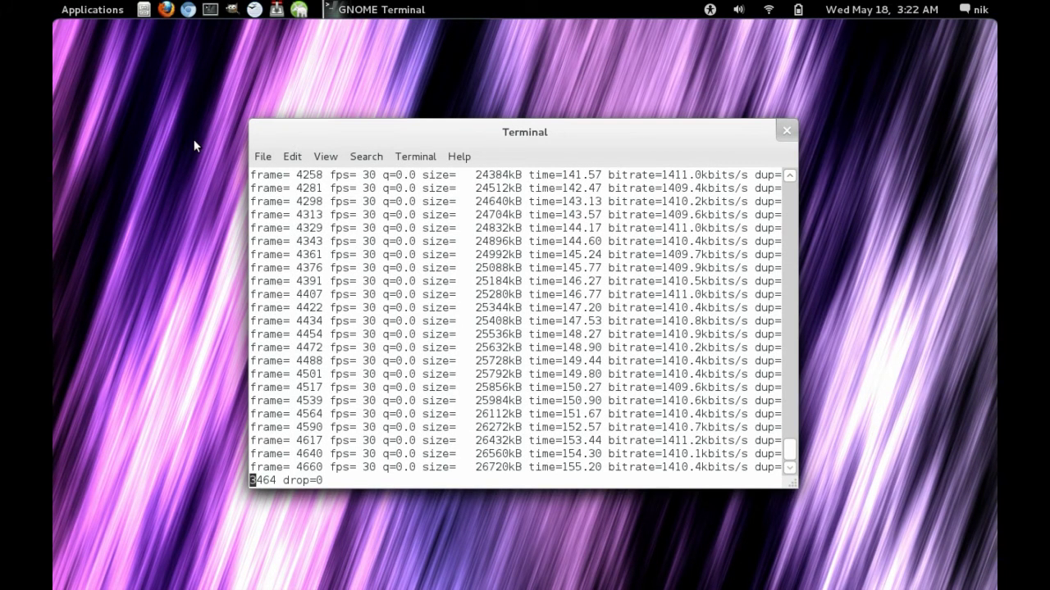
left_click(105, 9)
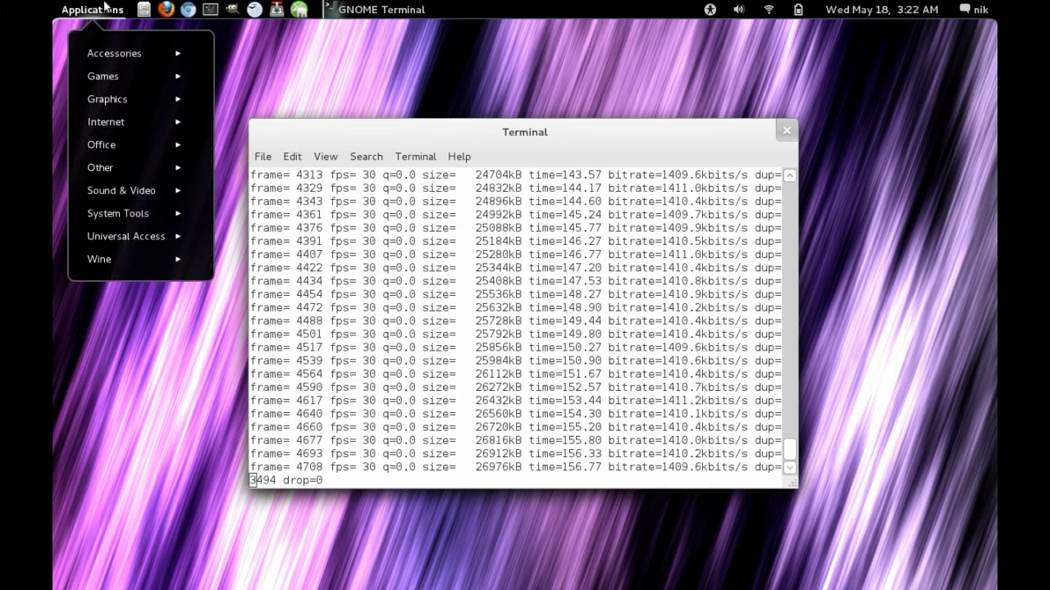
left_click(120, 57)
left_click(120, 54)
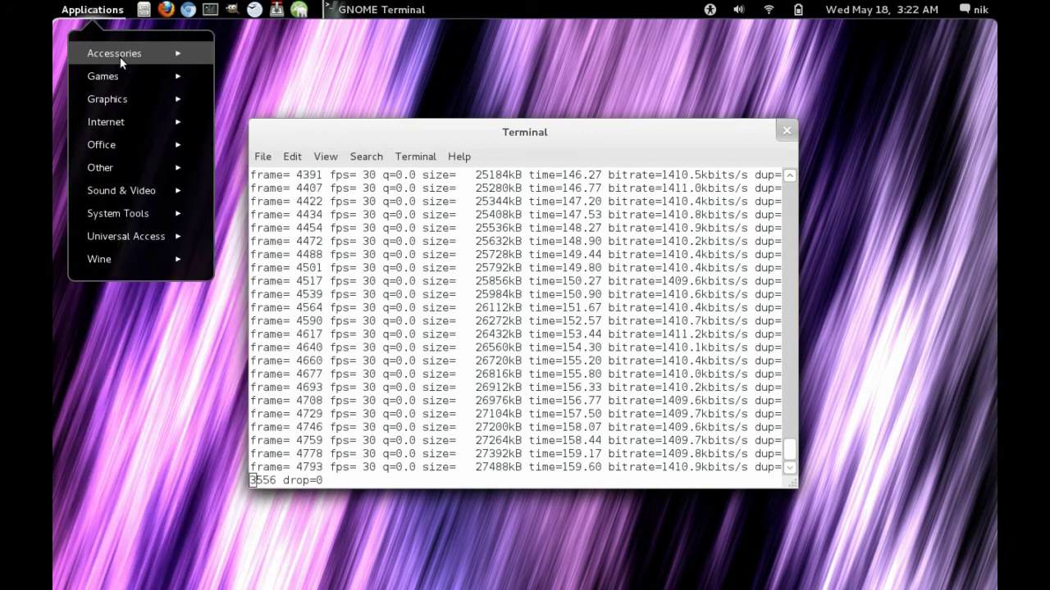
left_click(134, 120)
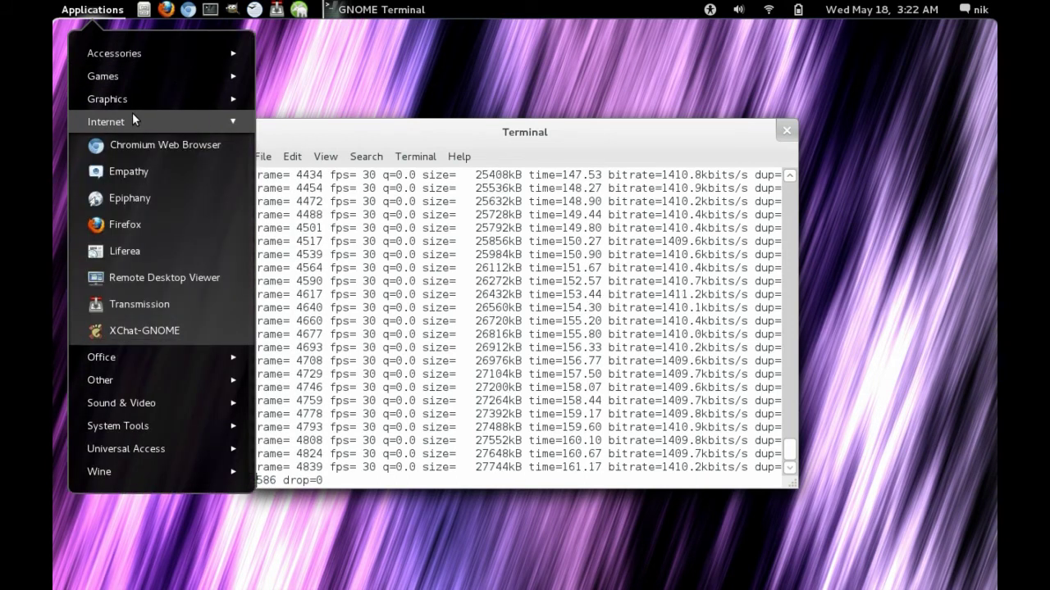
left_click(134, 119)
left_click(140, 193)
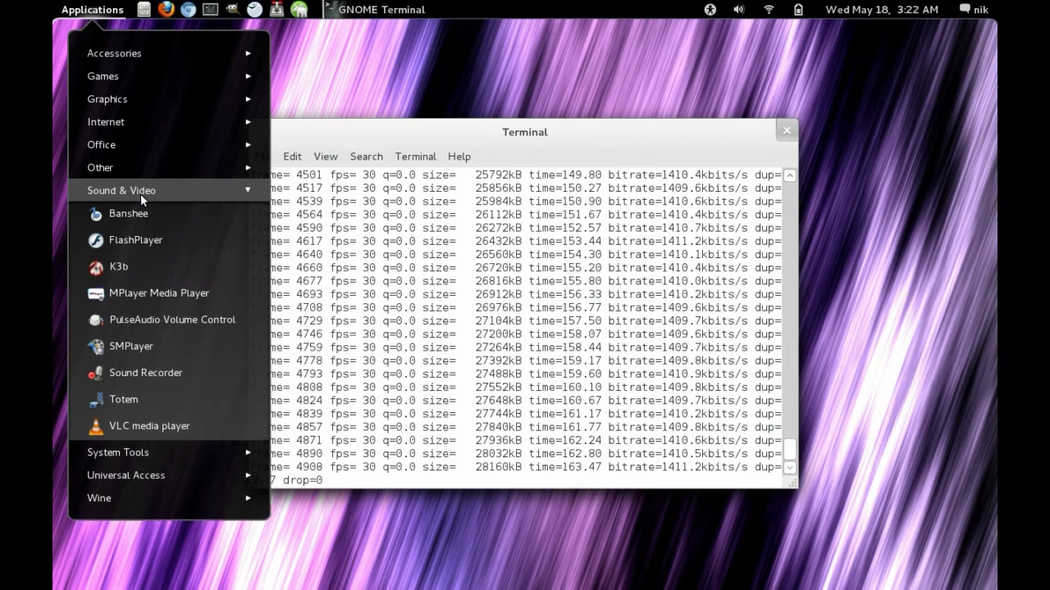
left_click(140, 194)
left_click(392, 52)
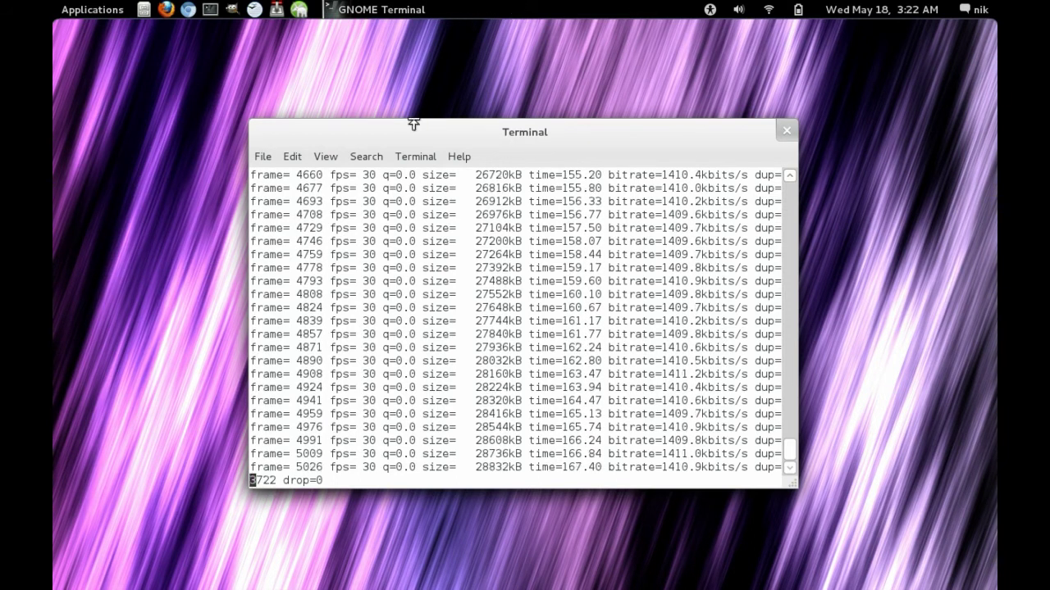
Step: Examine the calendar of the relocated panel clock and close it again
left_click_drag(413, 122, 752, 135)
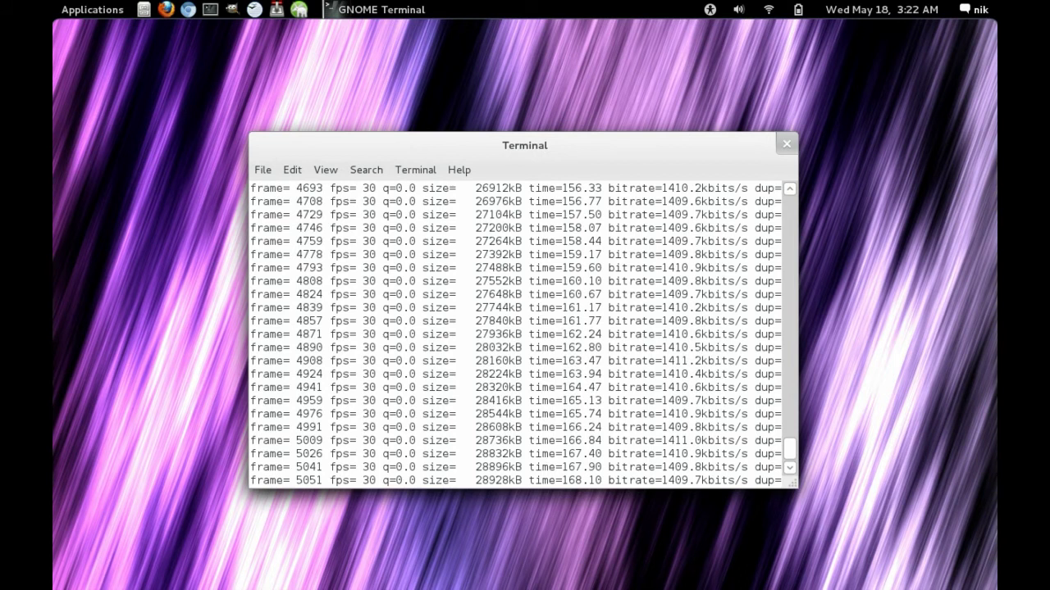
left_click(890, 9)
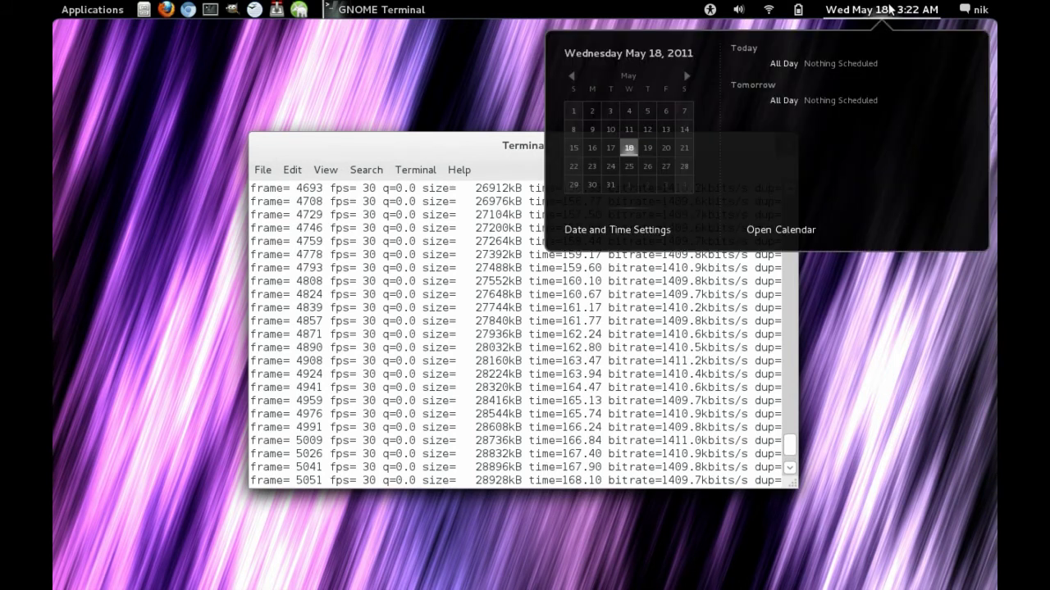
left_click(890, 9)
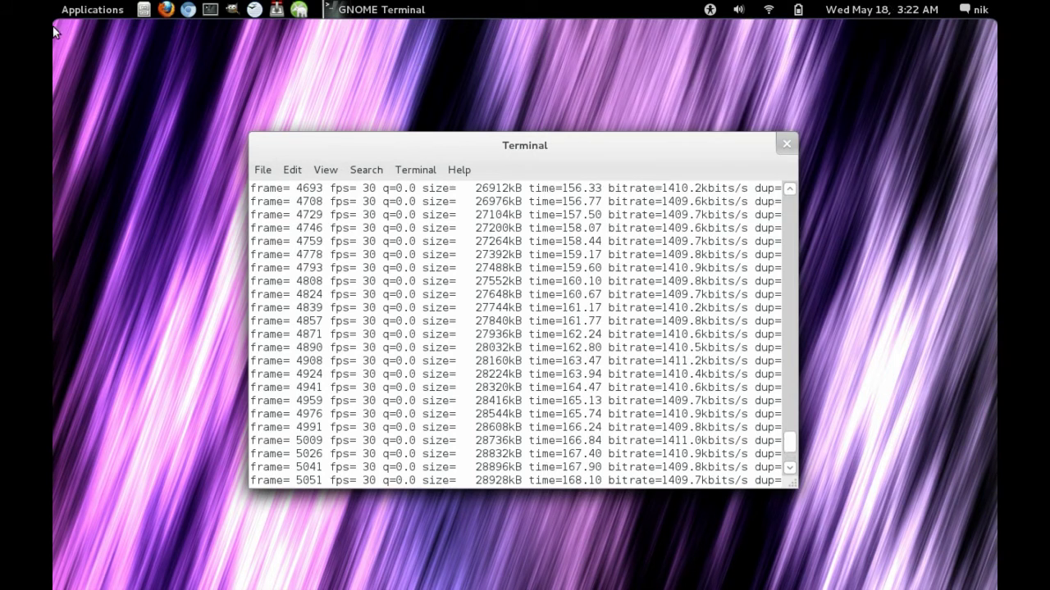
mouse_move(54, 2)
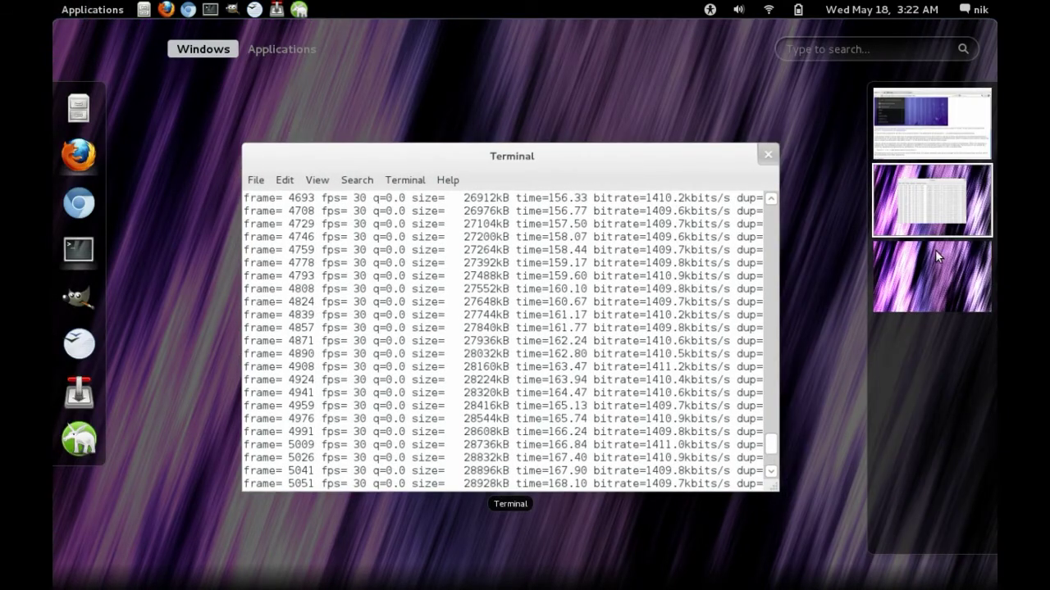
left_click(937, 259)
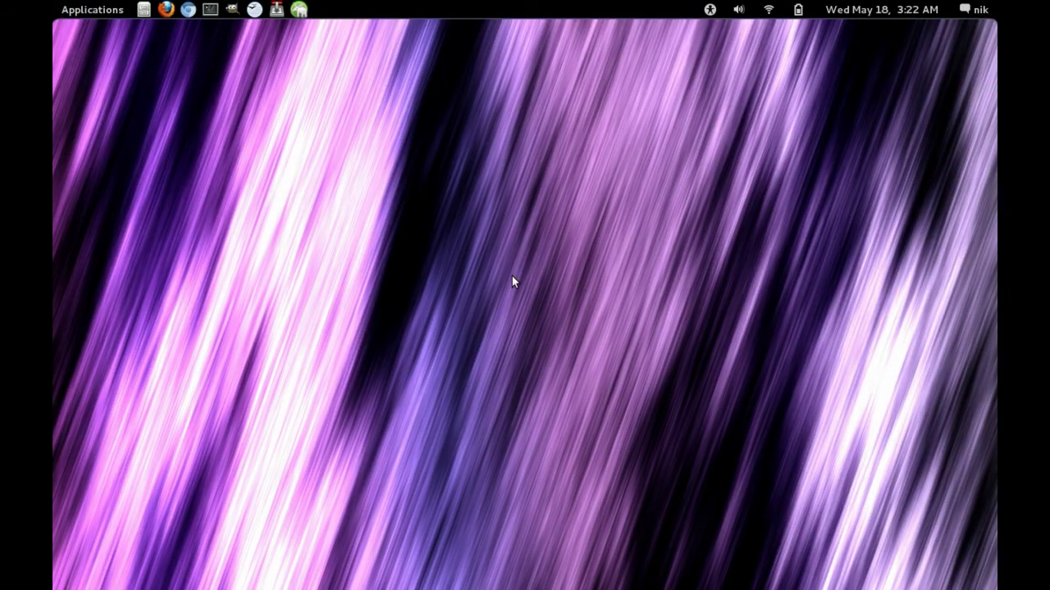